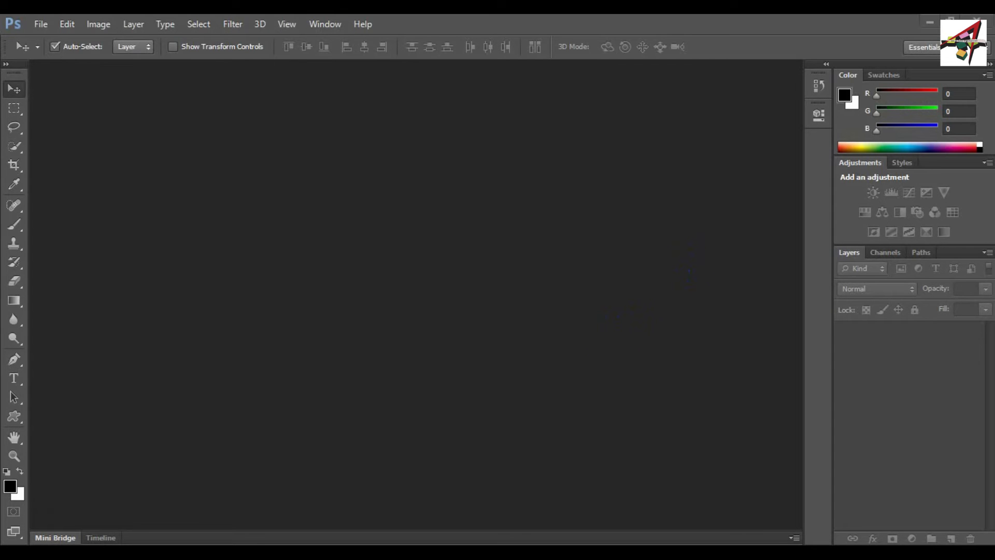
Open the photo akkineni-771x5141-771x514.jpg and add a new empty layer above Background.
left_click(39, 25)
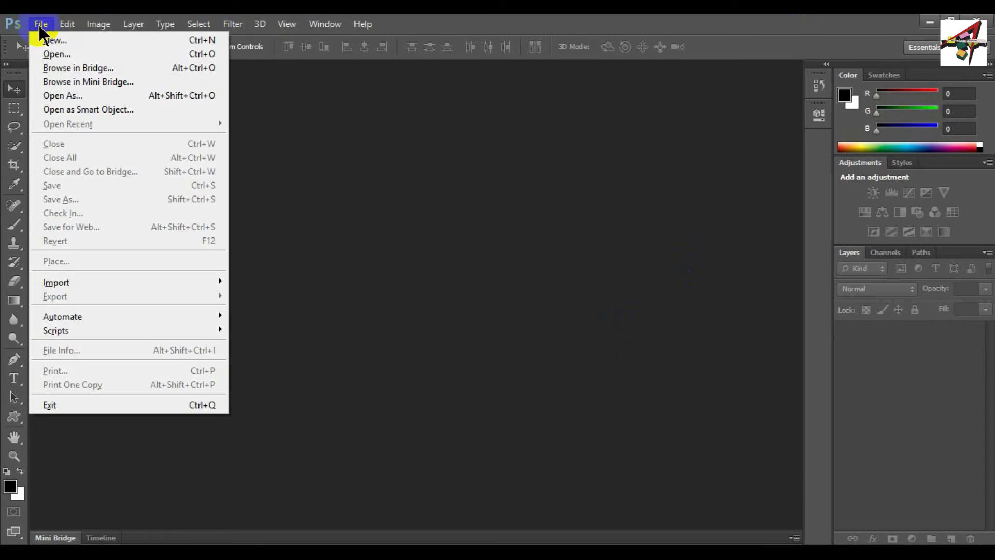
left_click(52, 54)
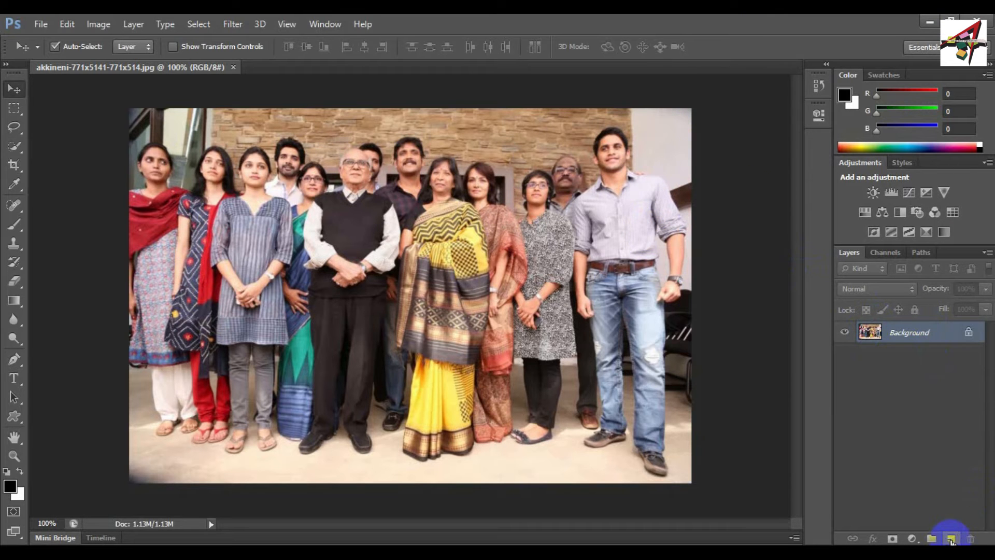
left_click(952, 541)
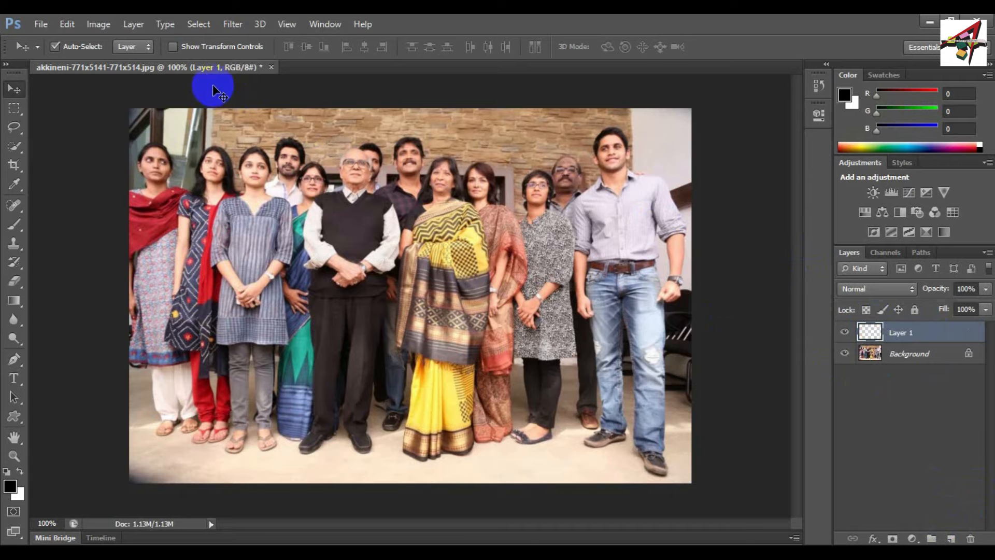
Duplicate the Background layer without the empty layer, try Desaturate on the copy, and undo the desaturation.
left_click(96, 24)
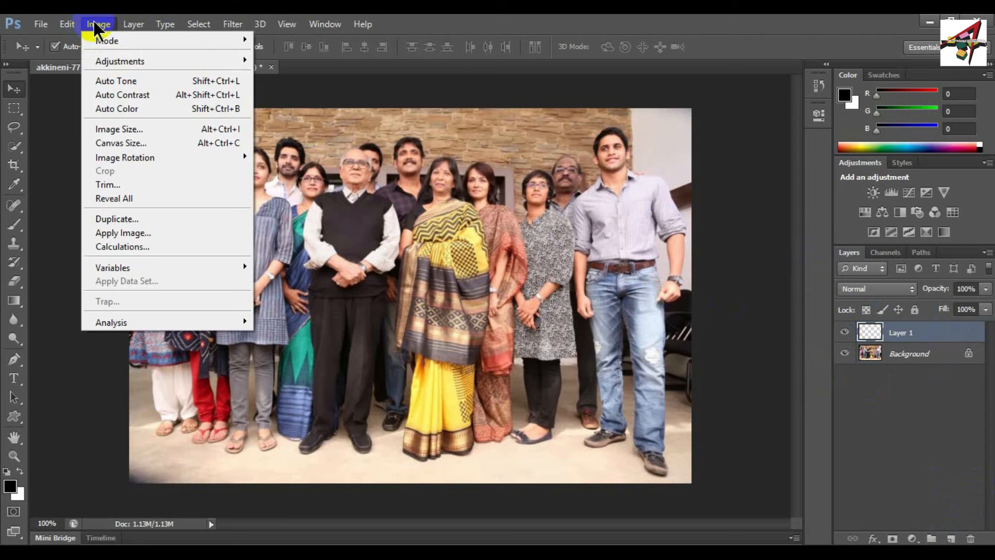
mouse_move(130, 60)
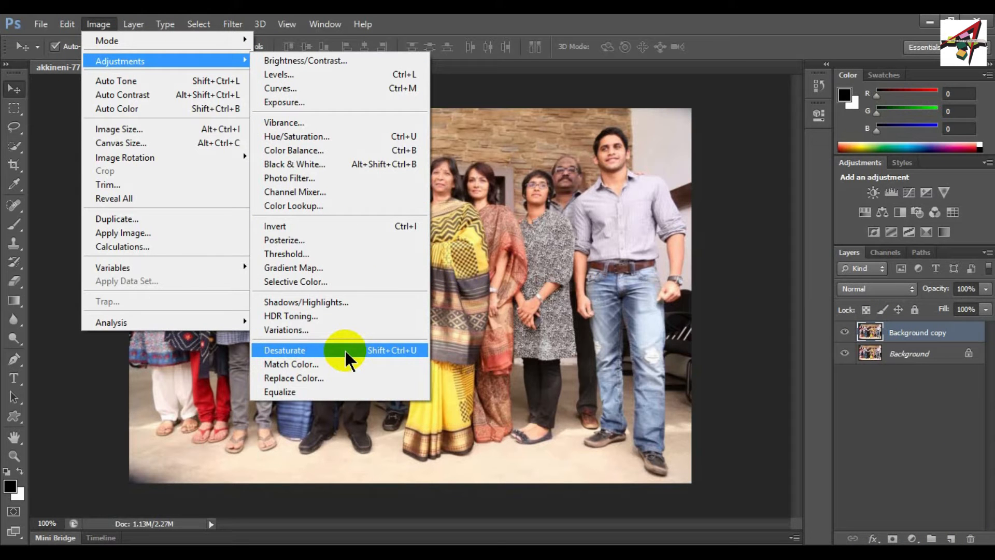
left_click(344, 349)
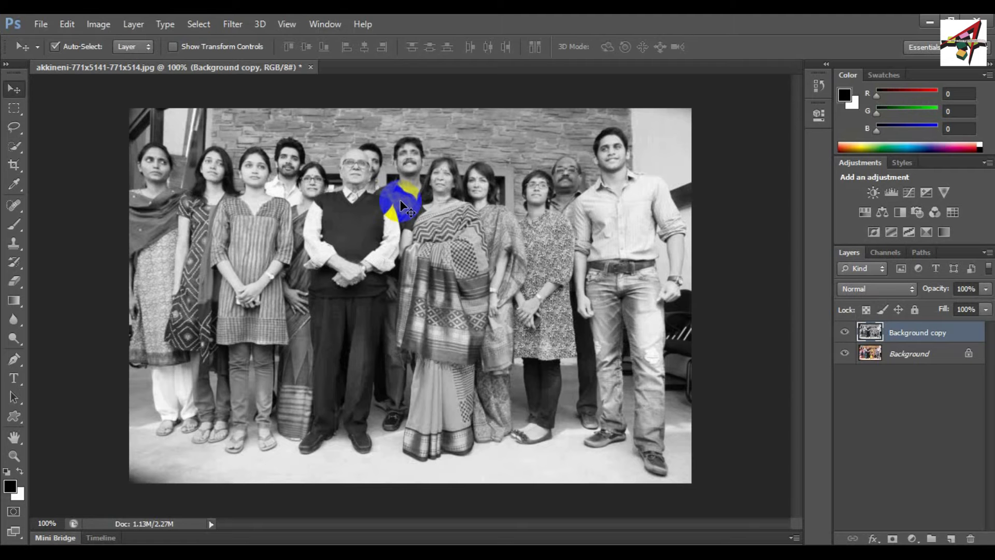
left_click_drag(400, 204, 173, 249)
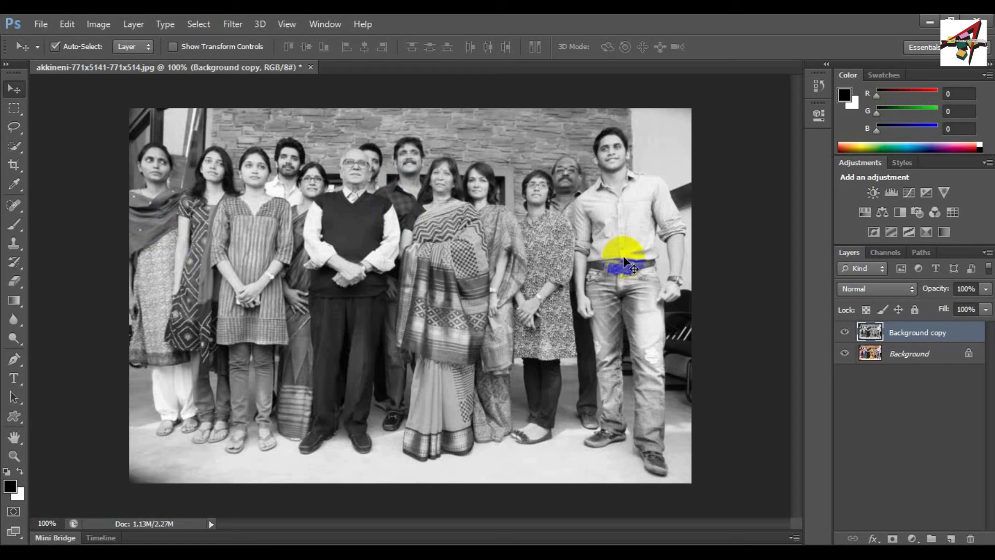
left_click_drag(624, 257, 622, 253)
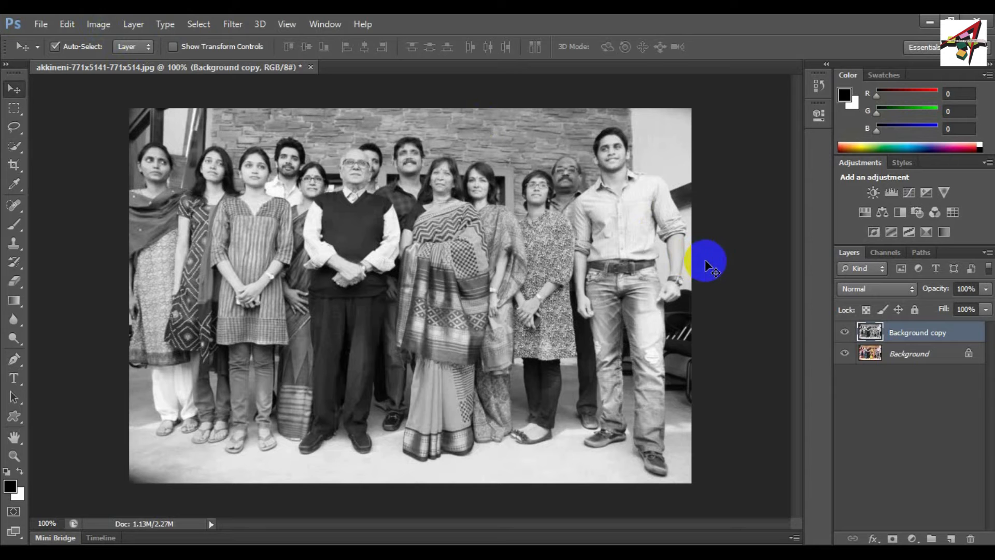
key("ctrl+z")
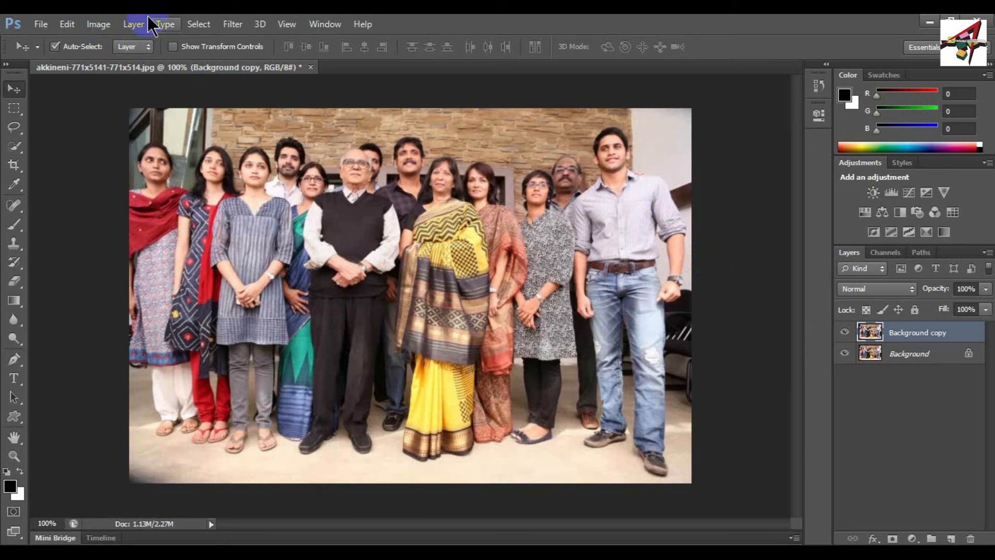
Start a Black & White adjustment on the Background copy layer and set Greens to 148%.
left_click(98, 24)
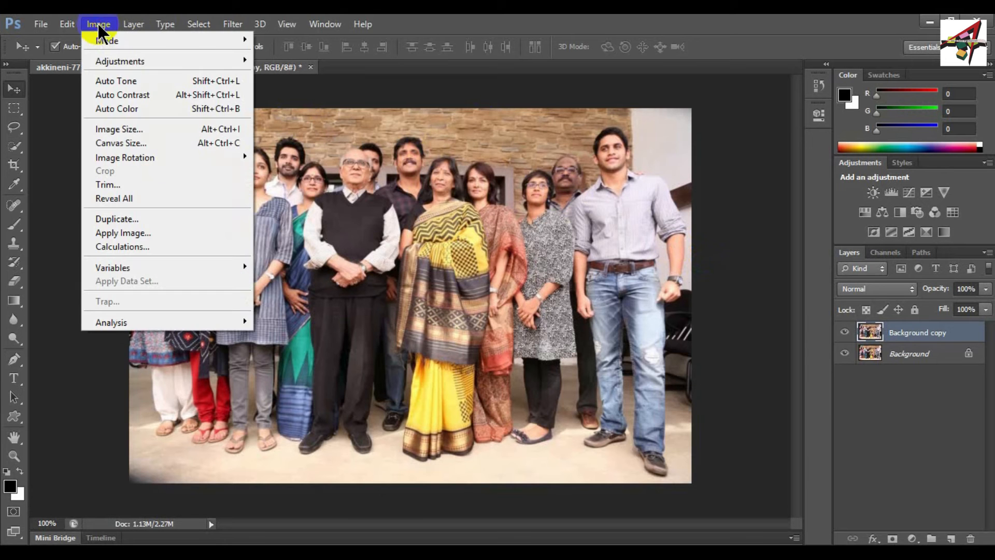
left_click(131, 59)
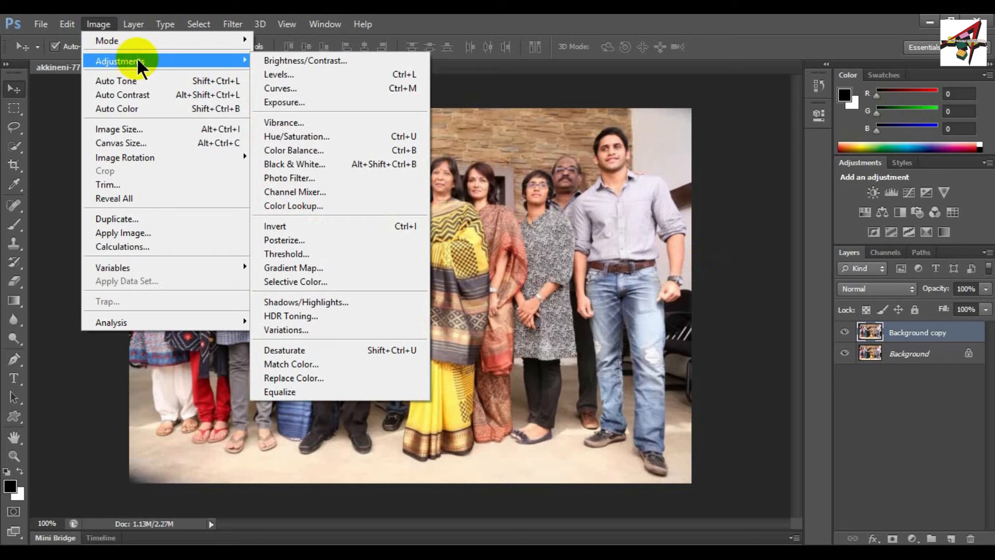
left_click(325, 164)
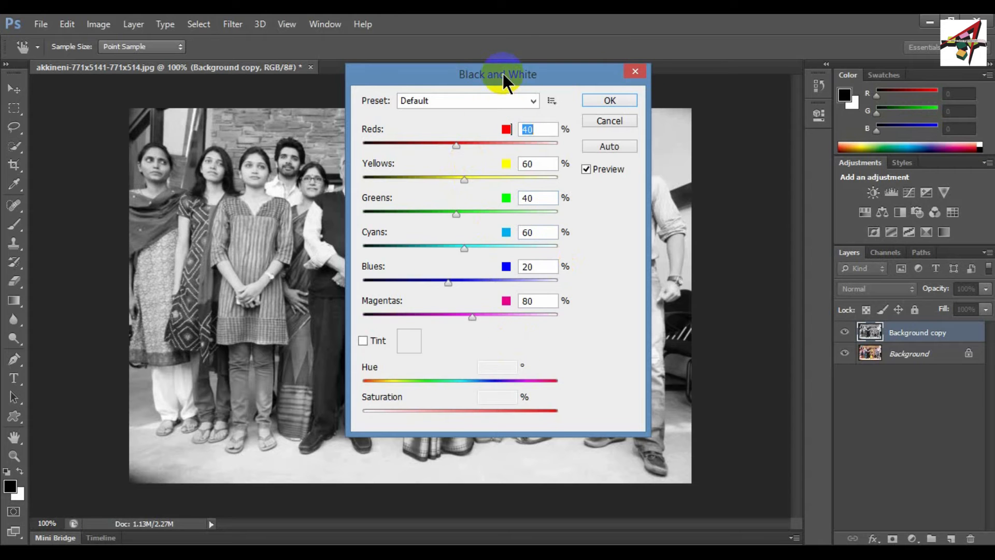
left_click_drag(502, 72, 807, 104)
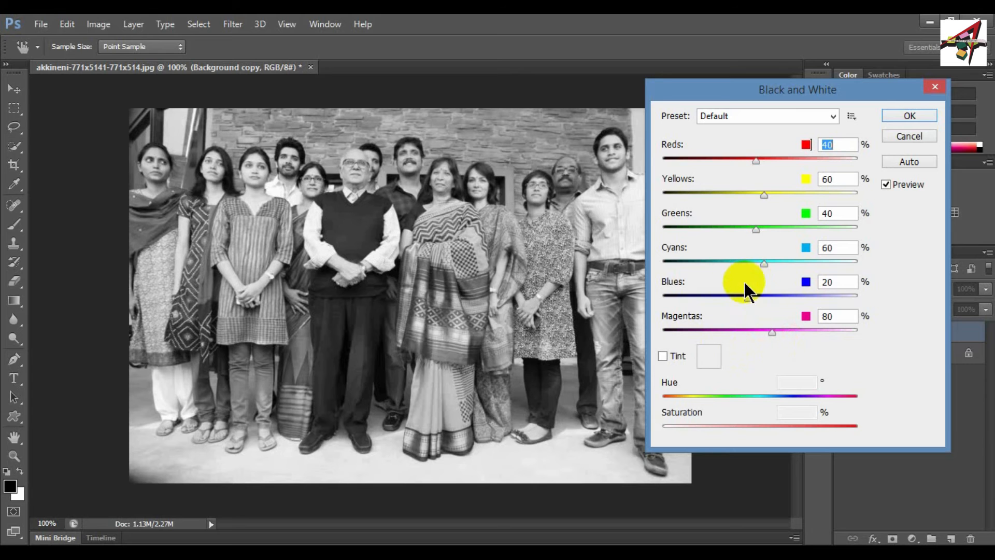
left_click(362, 377)
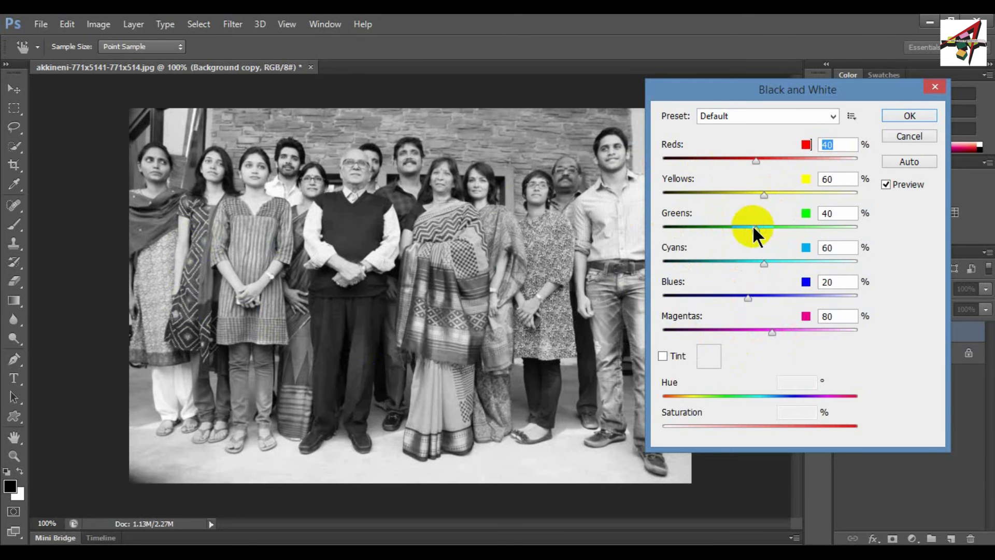
left_click_drag(756, 227, 798, 231)
left_click_drag(837, 91, 694, 72)
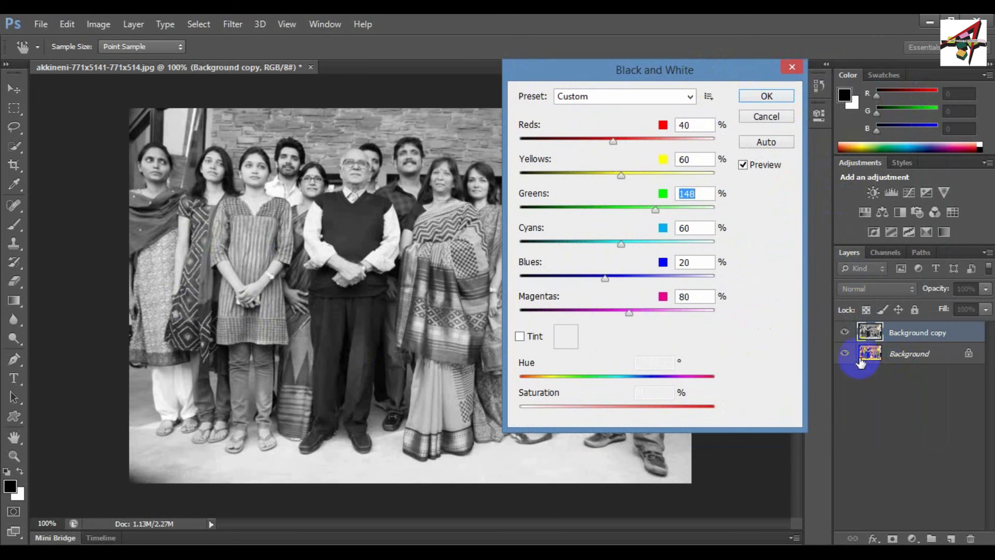
Set Reds to 72%, Magentas to 47%, Blues to -3% and Cyans to 70% in the Black & White adjustment.
mouse_move(613, 141)
left_mouse_down()
mouse_move(678, 136)
mouse_move(558, 135)
mouse_move(632, 136)
left_mouse_up()
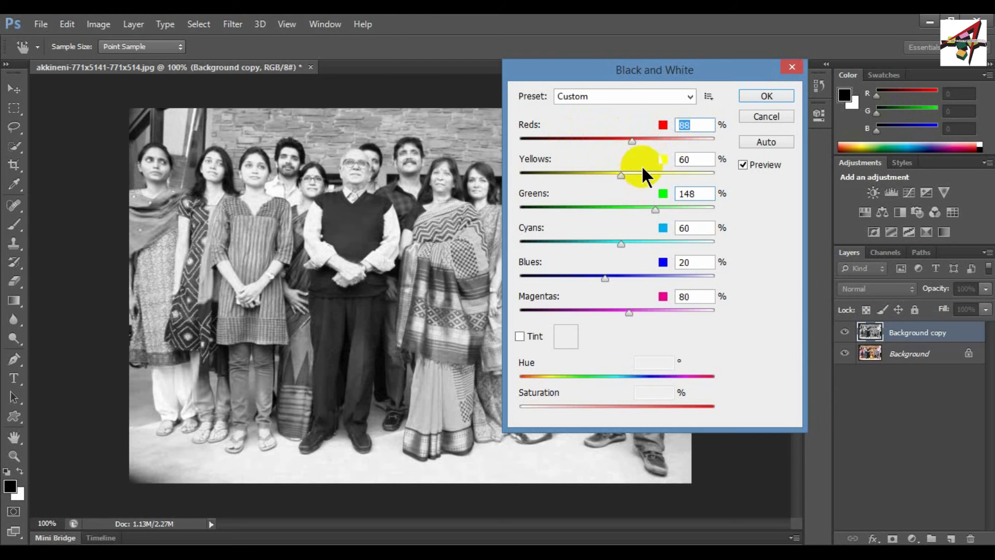
mouse_move(632, 141)
left_mouse_down()
mouse_move(640, 138)
mouse_move(625, 139)
left_mouse_up()
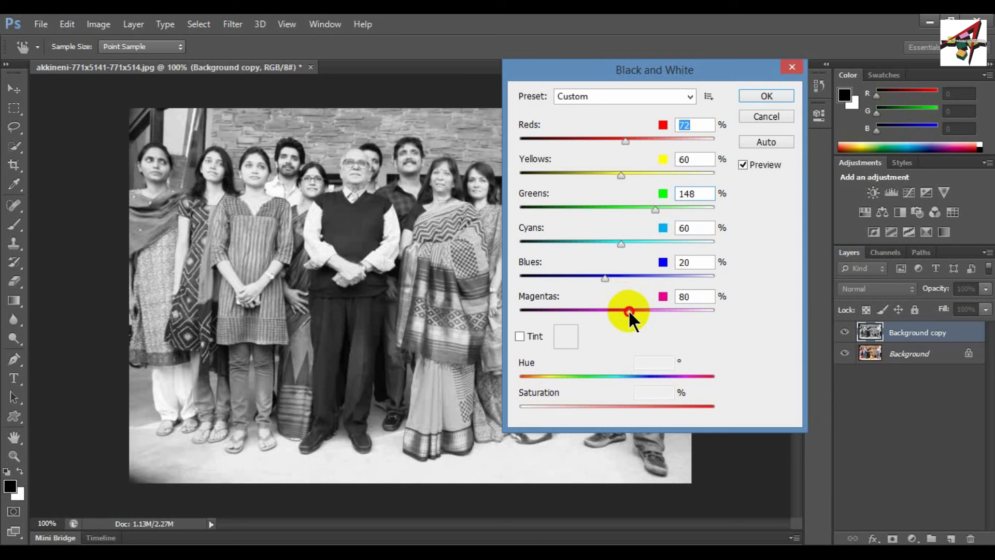
left_click_drag(629, 308, 596, 272)
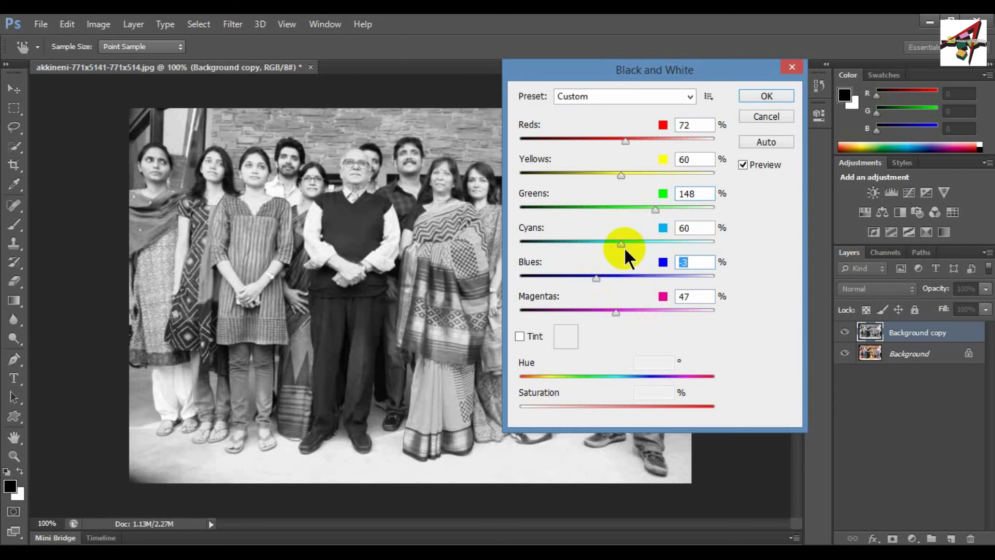
mouse_move(624, 242)
left_mouse_down()
mouse_move(645, 244)
mouse_move(625, 243)
left_mouse_up()
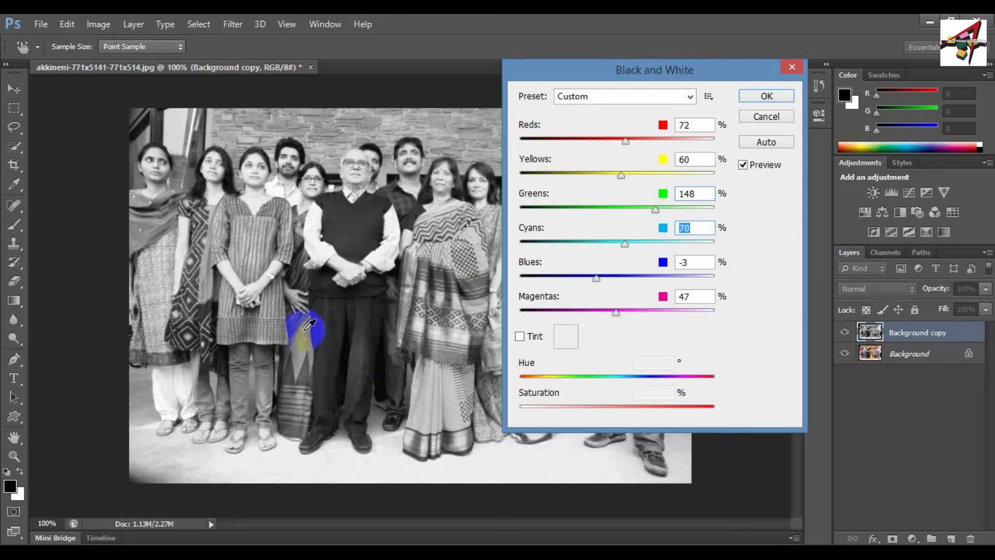
Try Cyans at 120%, set Reds to 87%, lower Cyans again and apply the Black & White adjustment.
mouse_move(624, 243)
left_mouse_down()
mouse_move(648, 244)
mouse_move(616, 241)
mouse_move(658, 239)
mouse_move(644, 241)
left_mouse_up()
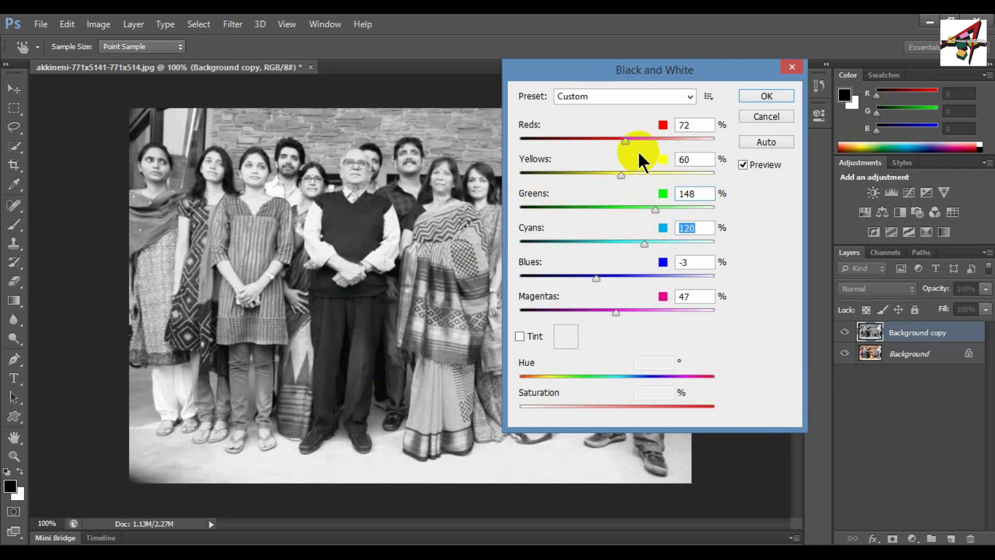
mouse_move(626, 140)
left_mouse_down()
mouse_move(658, 141)
mouse_move(630, 141)
left_mouse_up()
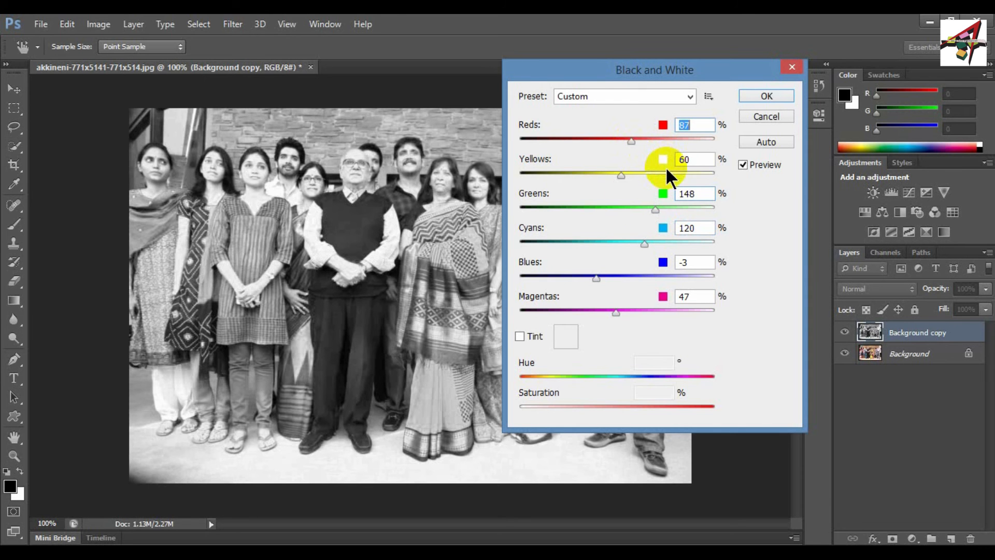
left_click_drag(640, 243, 621, 244)
left_click(766, 96)
key("v")
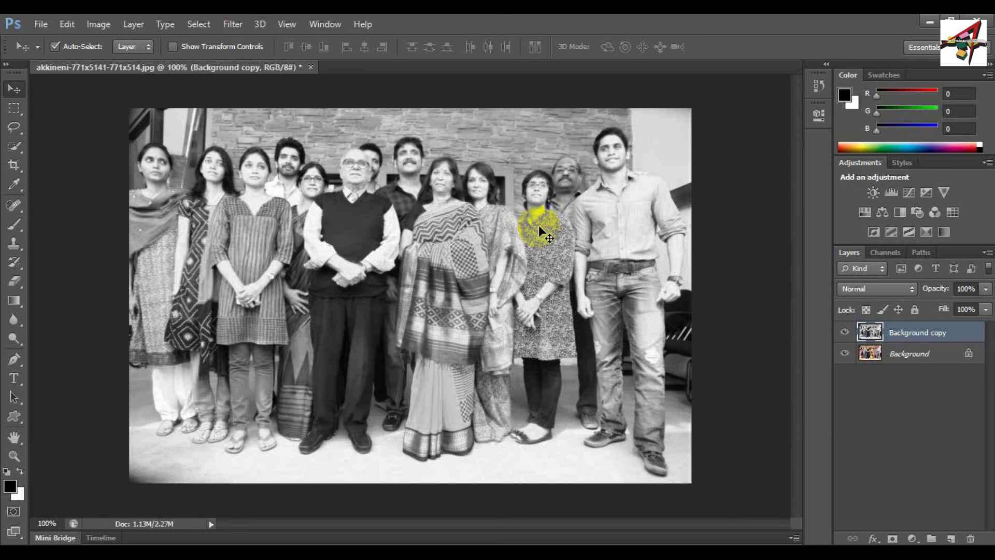
left_click(368, 98)
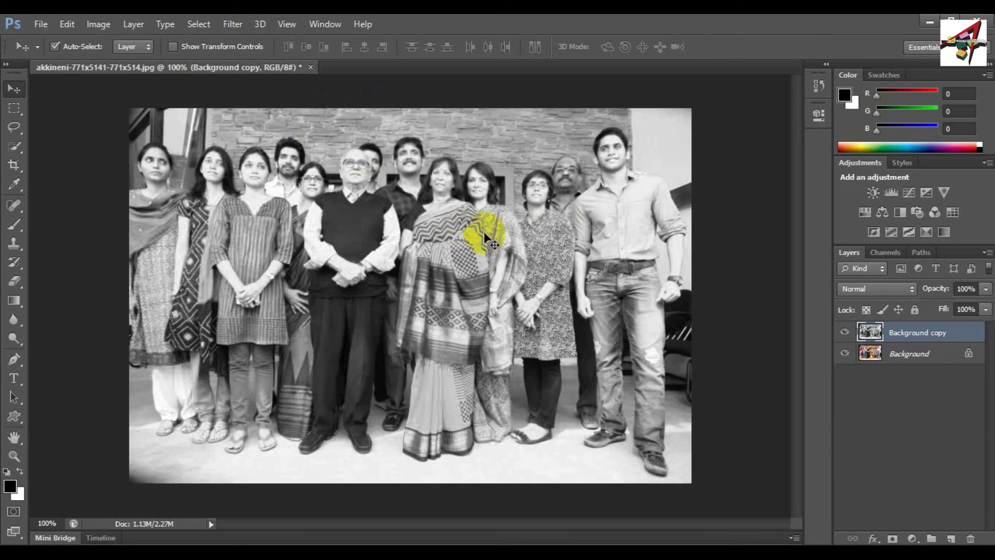
Convert the locked Background into the regular layer Layer 0 and duplicate it.
left_click(911, 360)
double_click(911, 357)
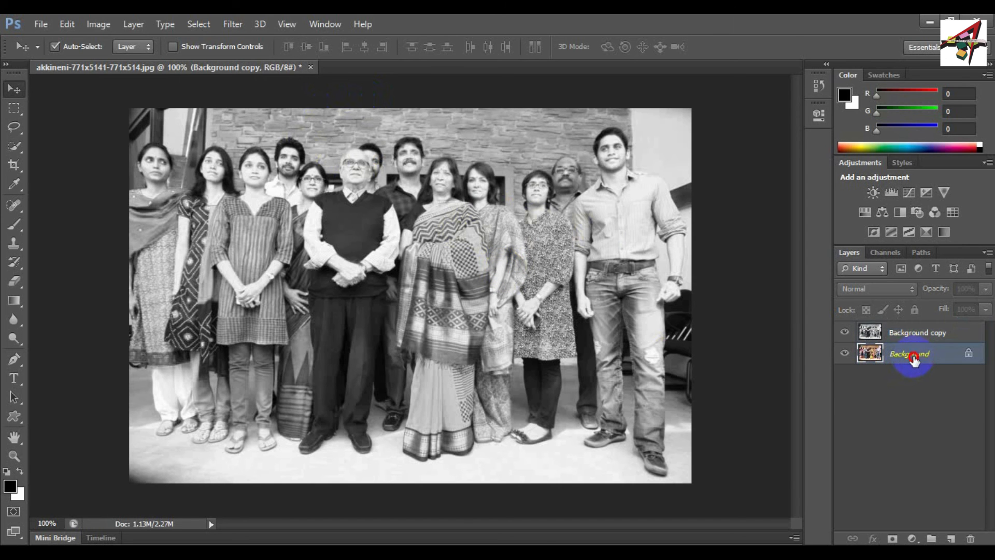
left_click(627, 186)
key("ctrl+j")
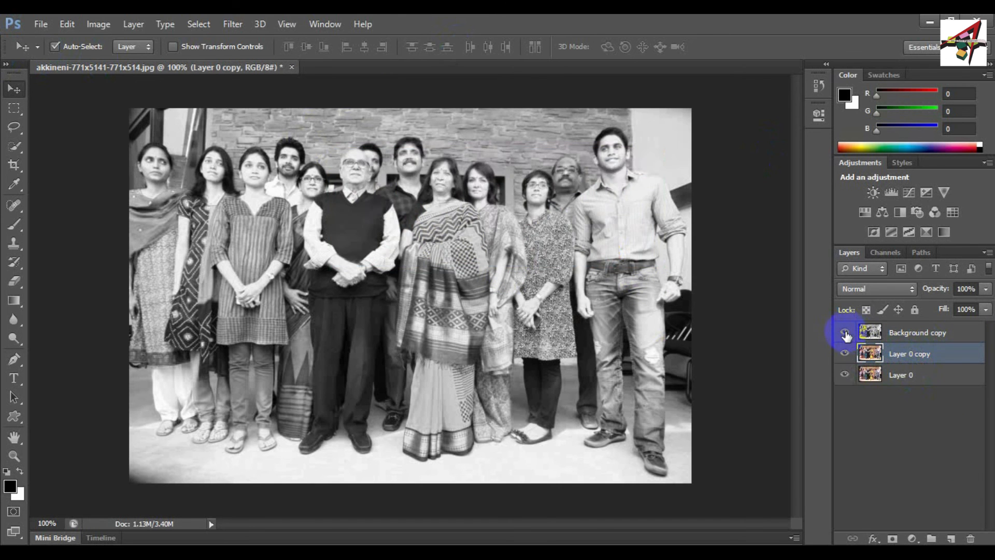
Hide the Background copy layer and desaturate Layer 0 copy.
left_click(845, 332)
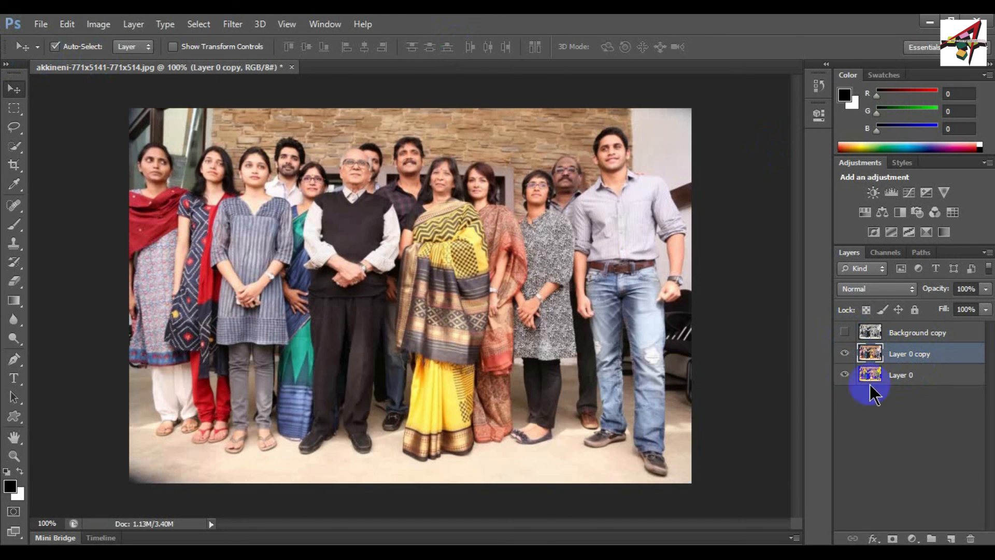
left_click(487, 275)
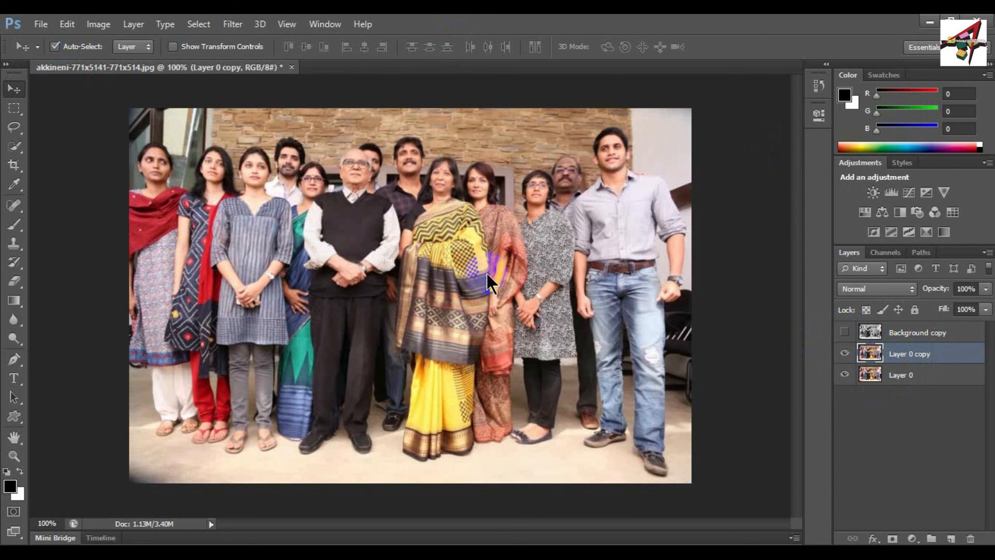
key("ctrl+shift+u")
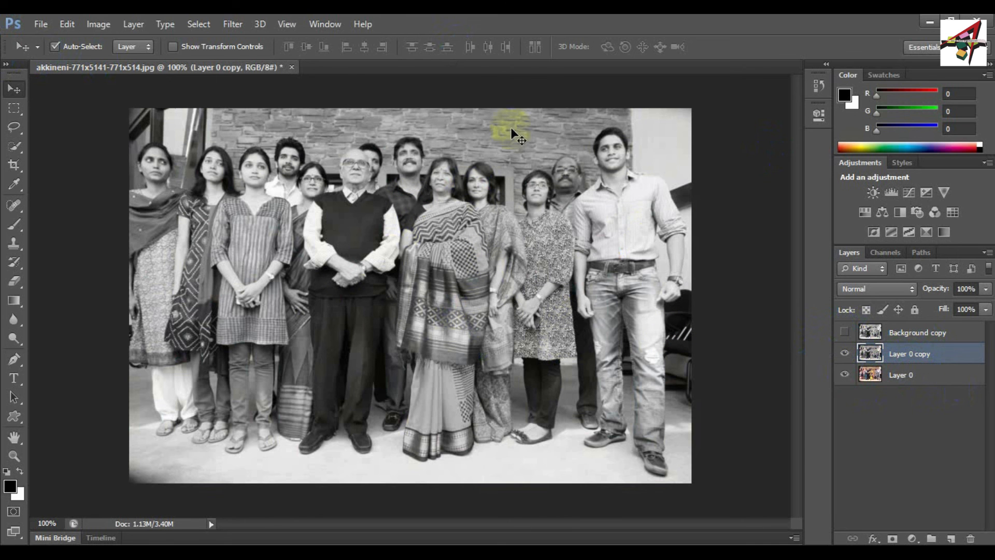
Hide Layer 0 copy and toggle Background copy to compare the Black & White version with the colour original.
left_click(844, 354)
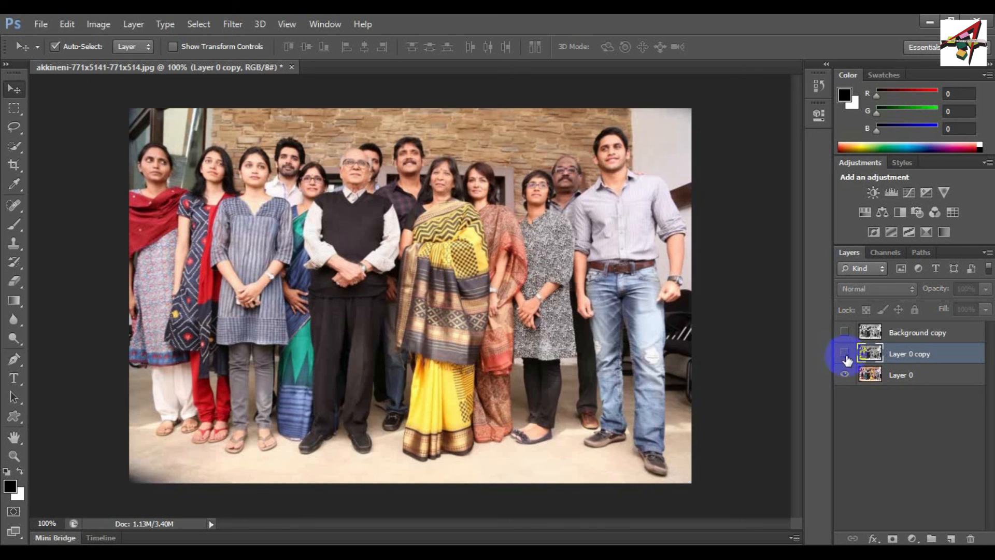
left_click(845, 332)
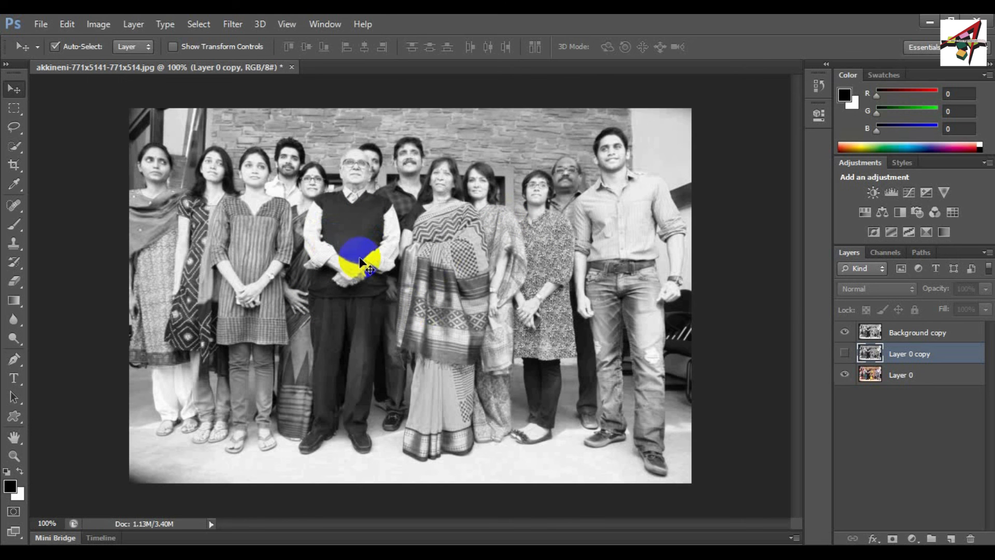
left_click(845, 332)
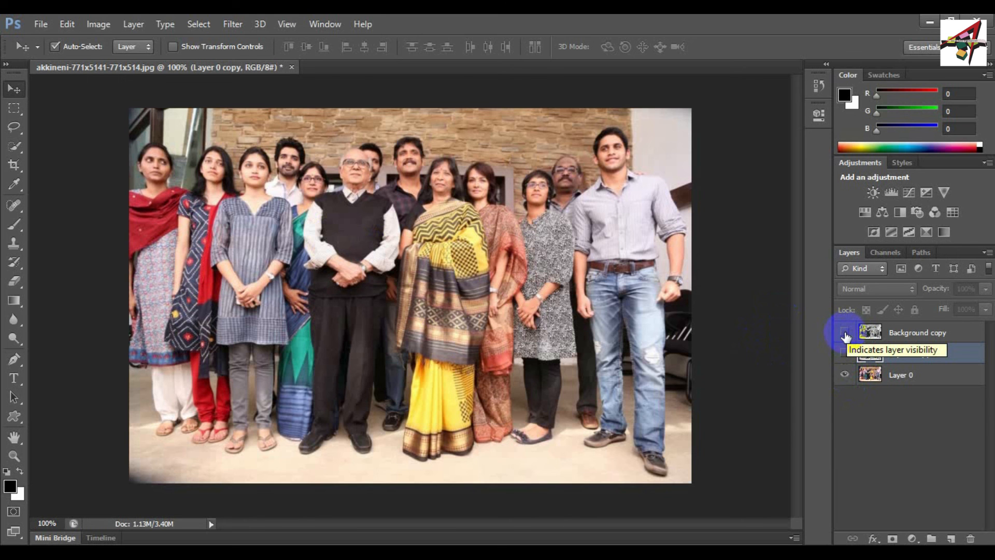
left_click(844, 335)
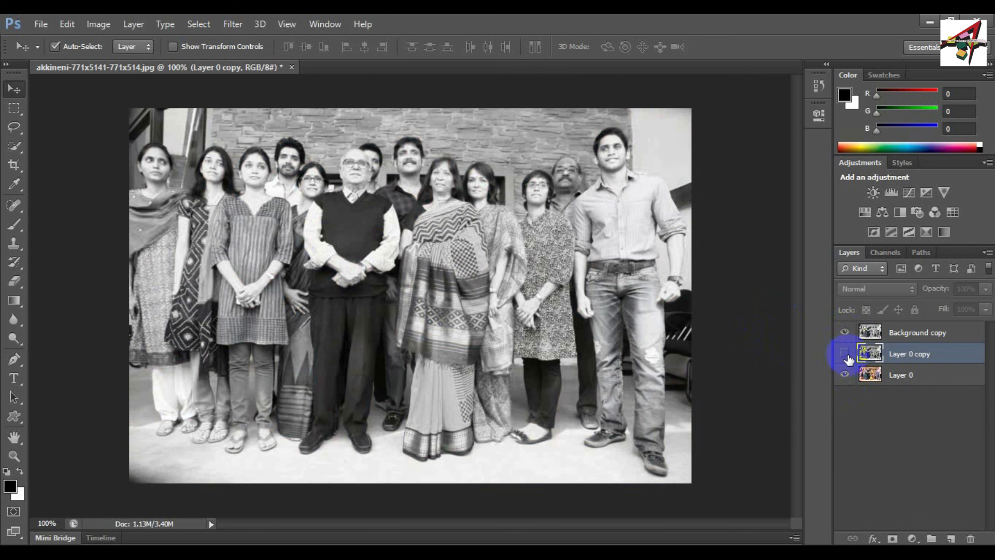
Toggle the layers' visibility to compare the desaturated and Black & White versions, leaving only the colour Layer 0 shown.
left_click(846, 376)
left_click(845, 353)
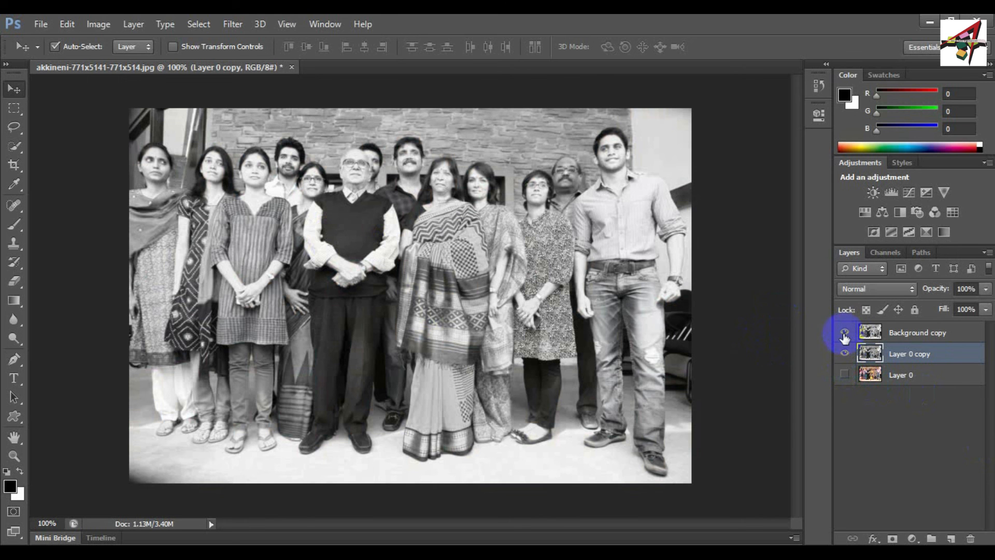
left_click(846, 334)
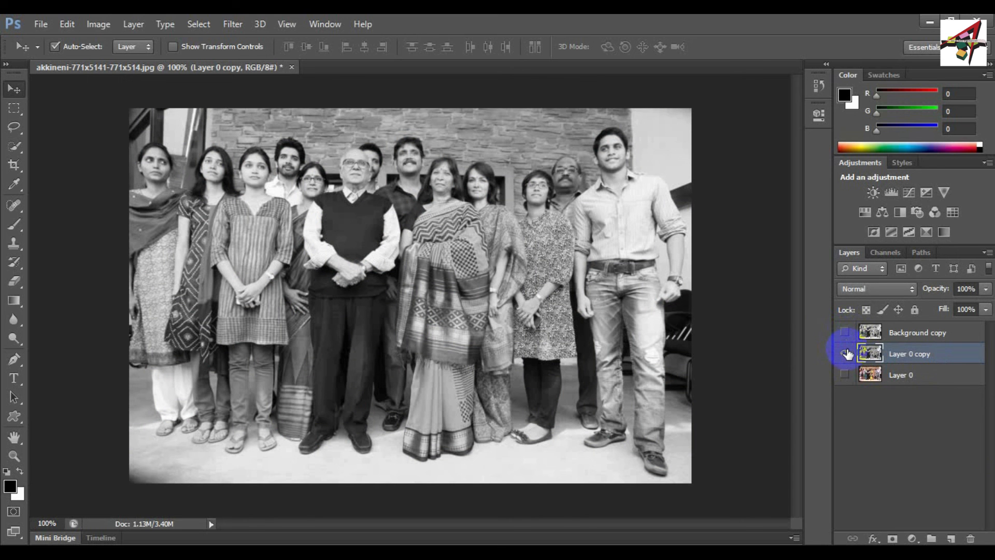
left_click(845, 352)
left_click(845, 332)
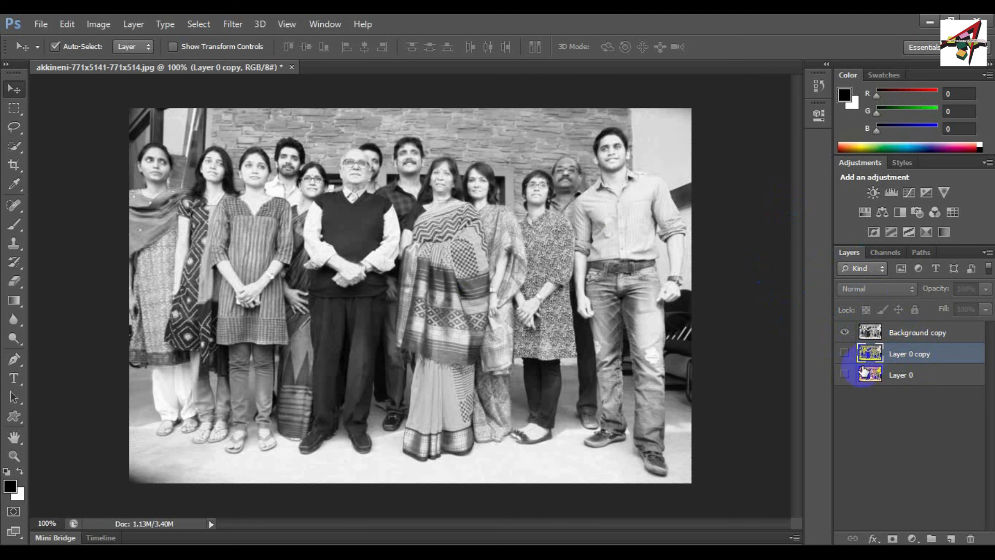
left_click(845, 354)
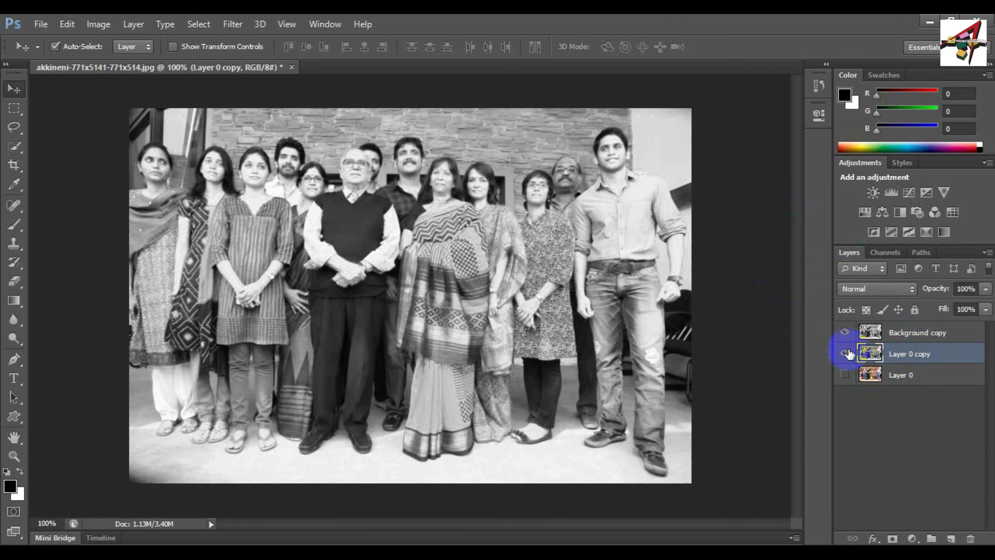
left_click(846, 353)
left_click(846, 333)
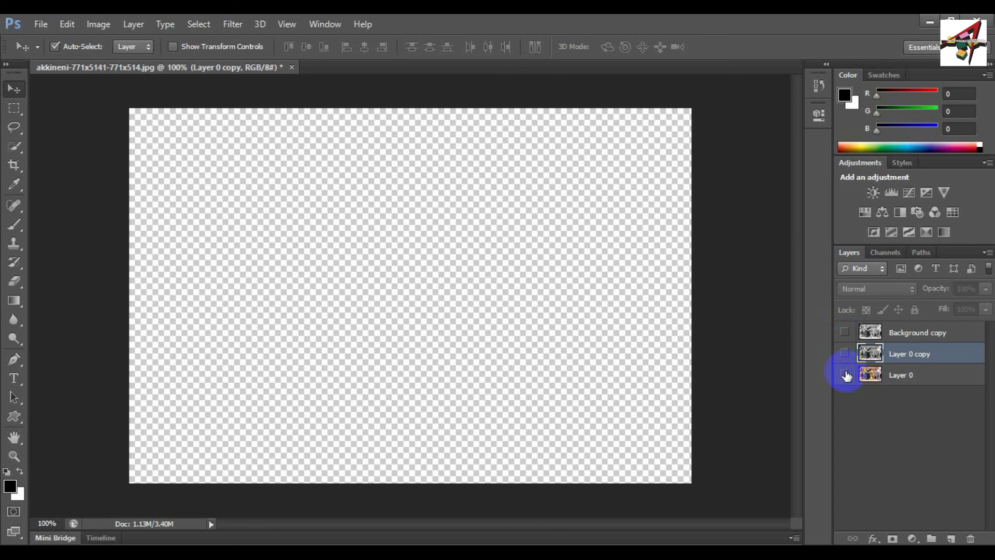
left_click(845, 374)
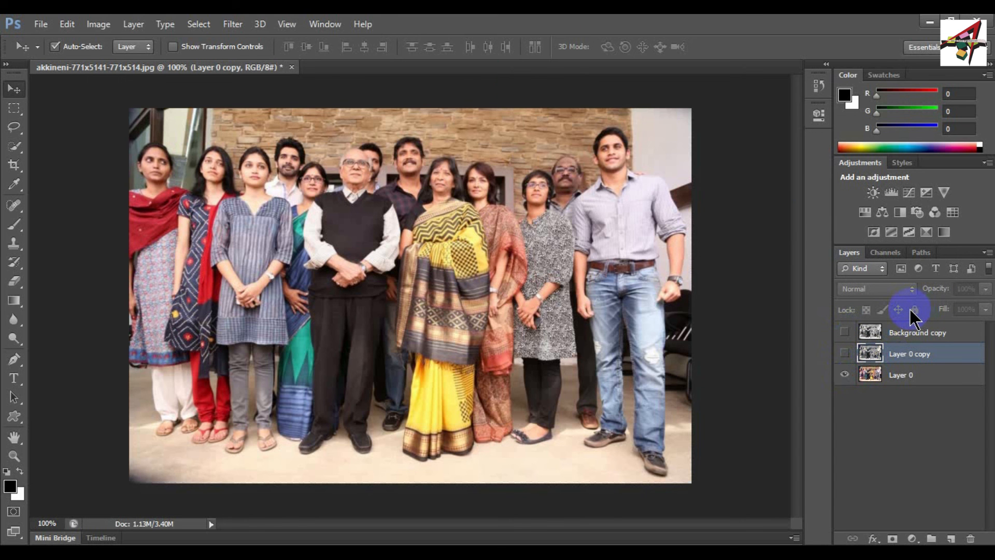